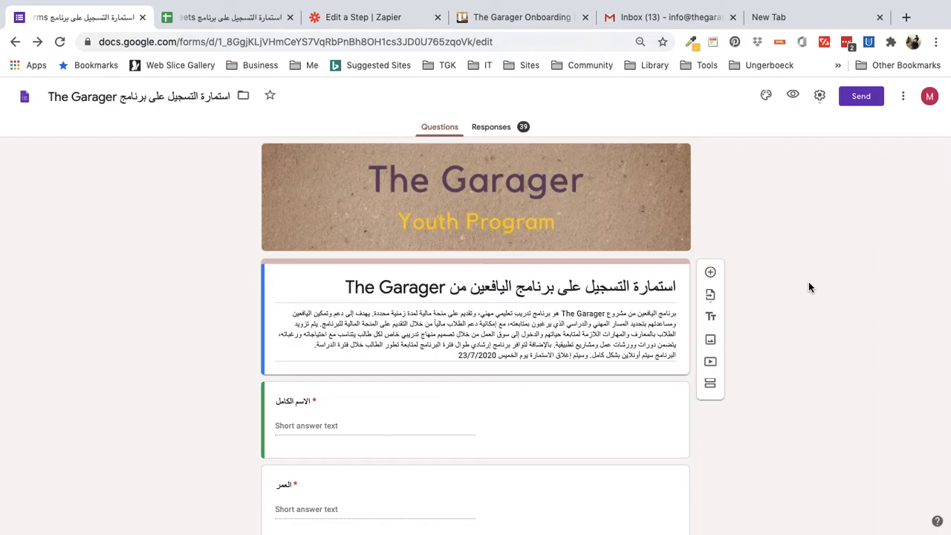
# Switch to the form responses spreadsheet and examine the Status sheet and the status choices offered in cell AJ3.
pyautogui.click(220, 14)
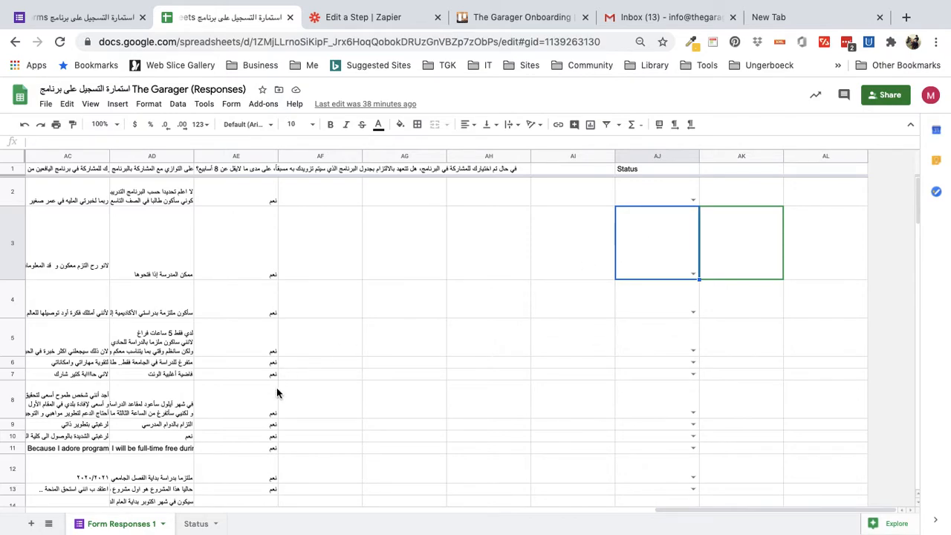
pyautogui.click(187, 525)
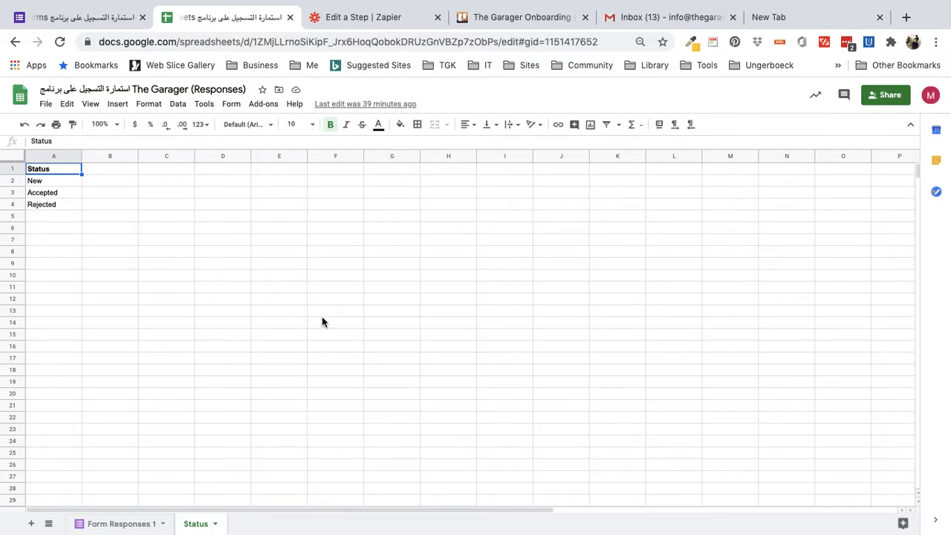
pyautogui.click(137, 523)
pyautogui.click(693, 275)
pyautogui.click(646, 251)
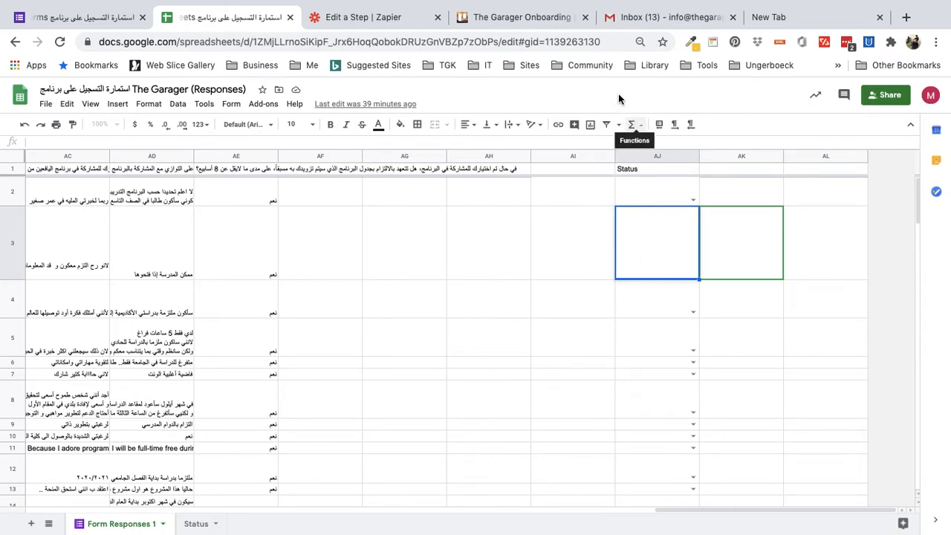
# Switch to The Garager Onboarding board in Trello and look through its lists from Application accepted to Mentorship planned.
pyautogui.click(512, 17)
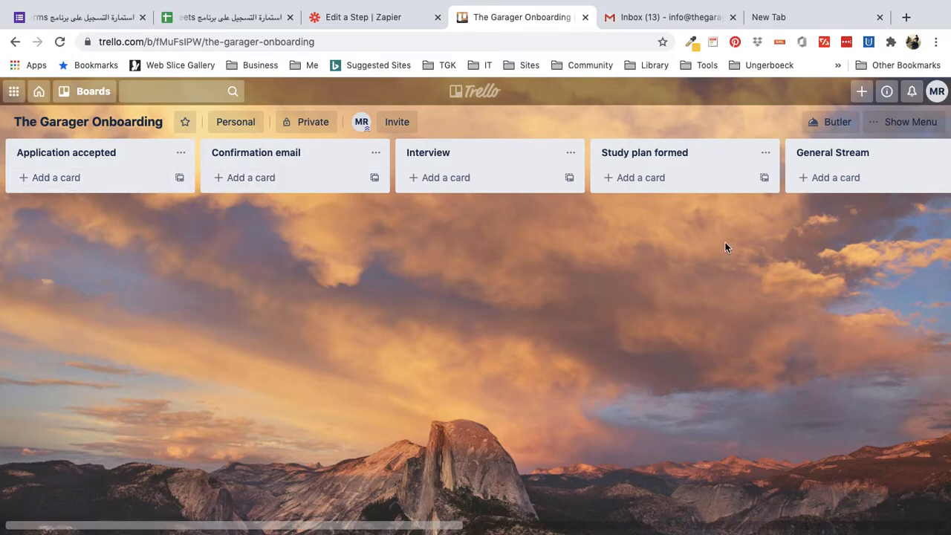
pyautogui.hscroll(15, 725, 246)
pyautogui.hscroll(-15, 726, 247)
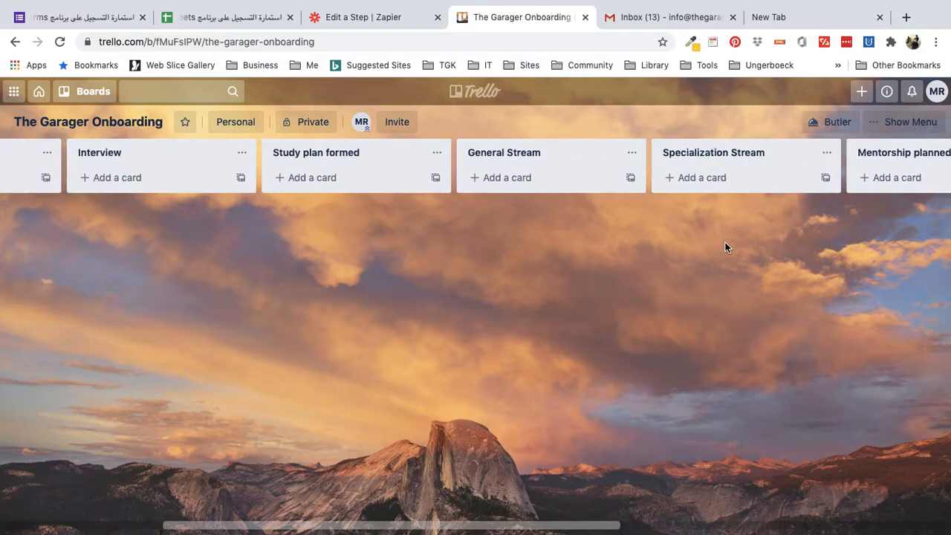
pyautogui.hscroll(1, 725, 247)
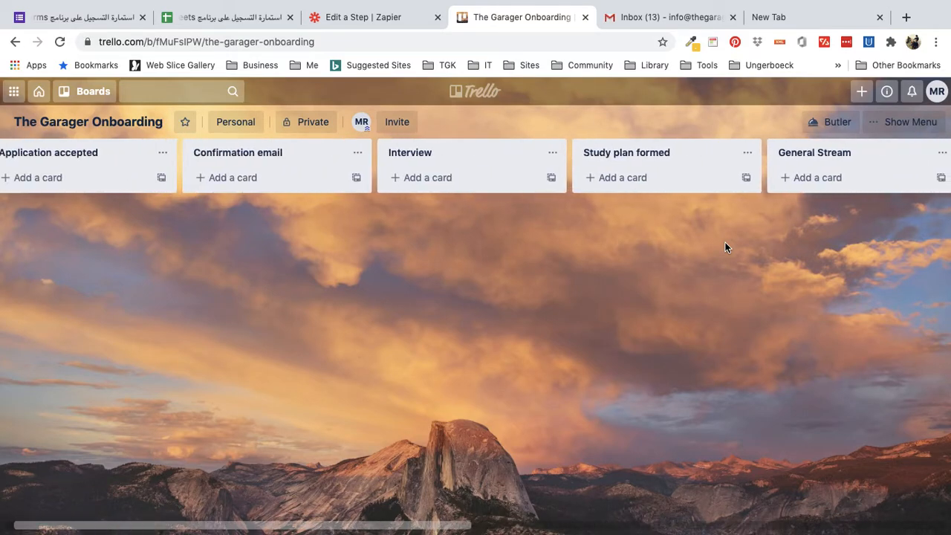
pyautogui.hscroll(-1, 725, 247)
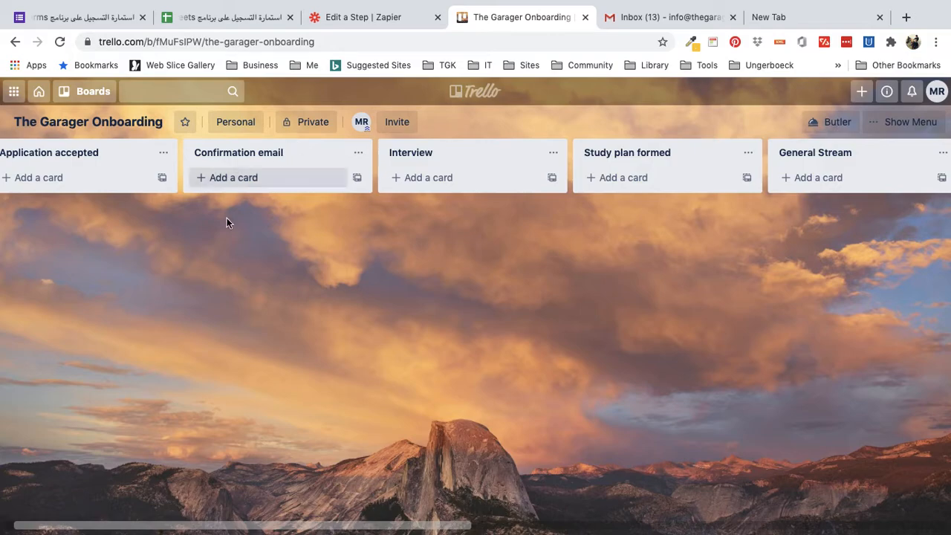
pyautogui.hscroll(-2, 259, 288)
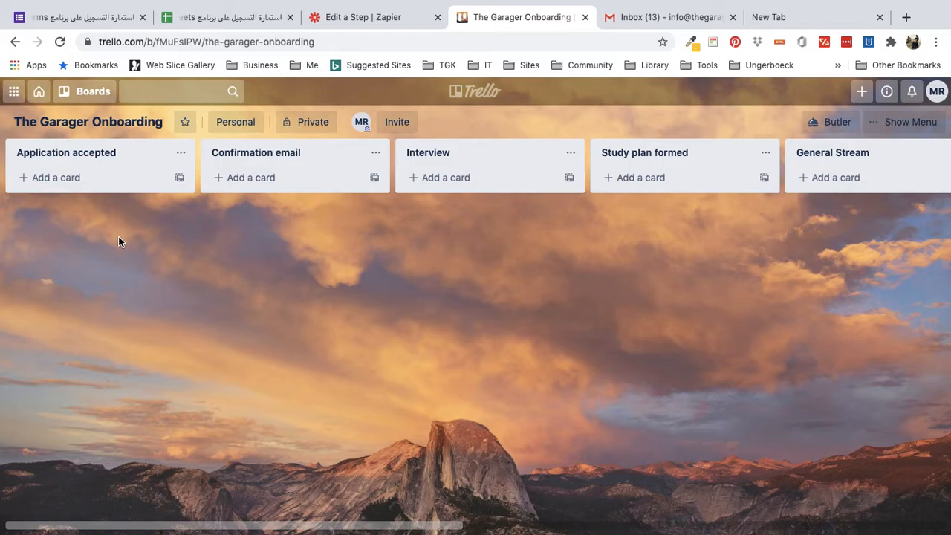
# Return to the Garager registration form in Google Forms, look through its questions and view its responses.
pyautogui.click(65, 19)
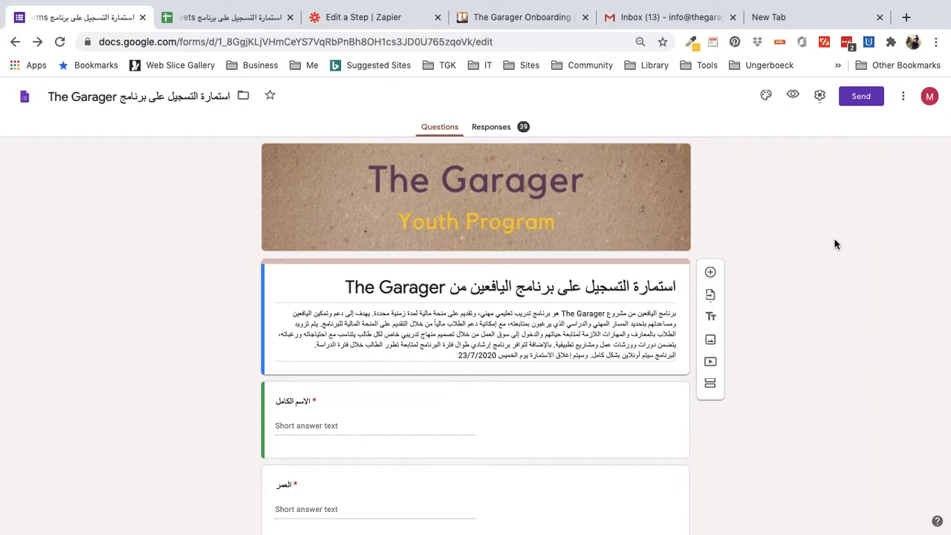
pyautogui.scroll(-2, 834, 244)
pyautogui.scroll(2, 835, 243)
pyautogui.scroll(-1, 834, 471)
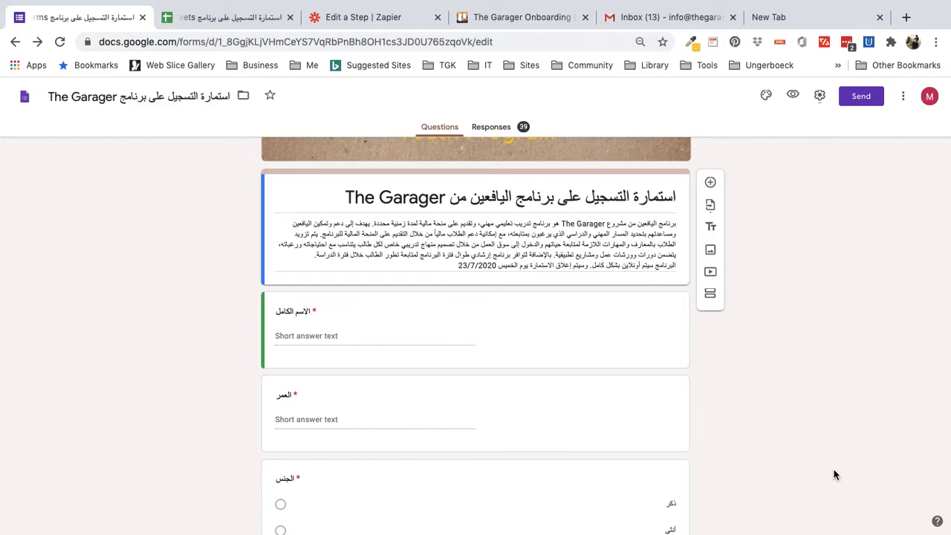
pyautogui.scroll(-2, 834, 470)
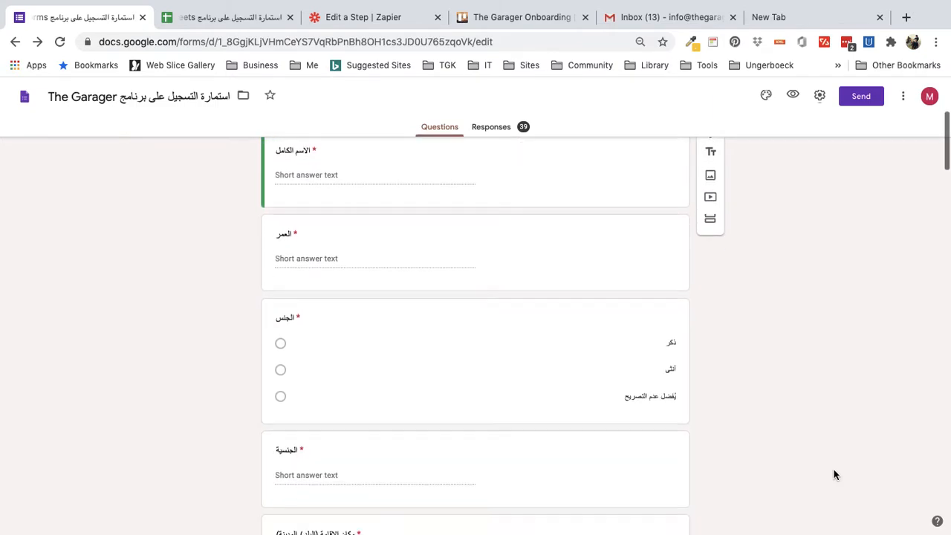
pyautogui.scroll(-4, 834, 473)
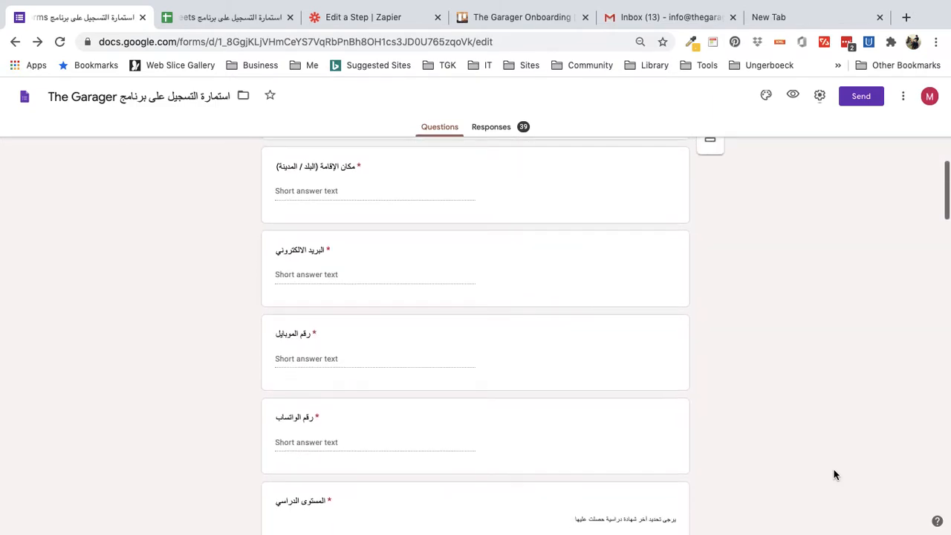
pyautogui.scroll(6, 836, 355)
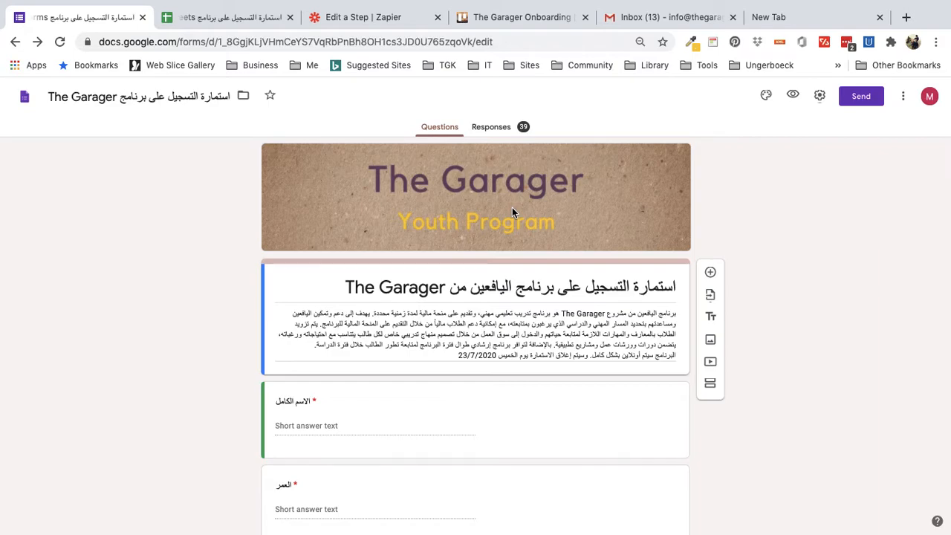
pyautogui.click(492, 130)
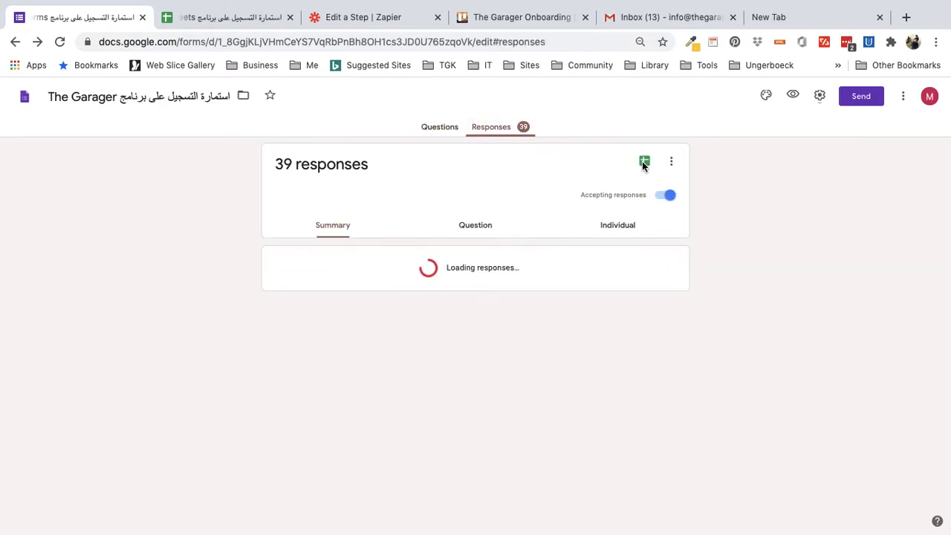
# Go back to the responses spreadsheet and compare the Status sheet's list with the options in row 3's Status cell.
pyautogui.click(233, 18)
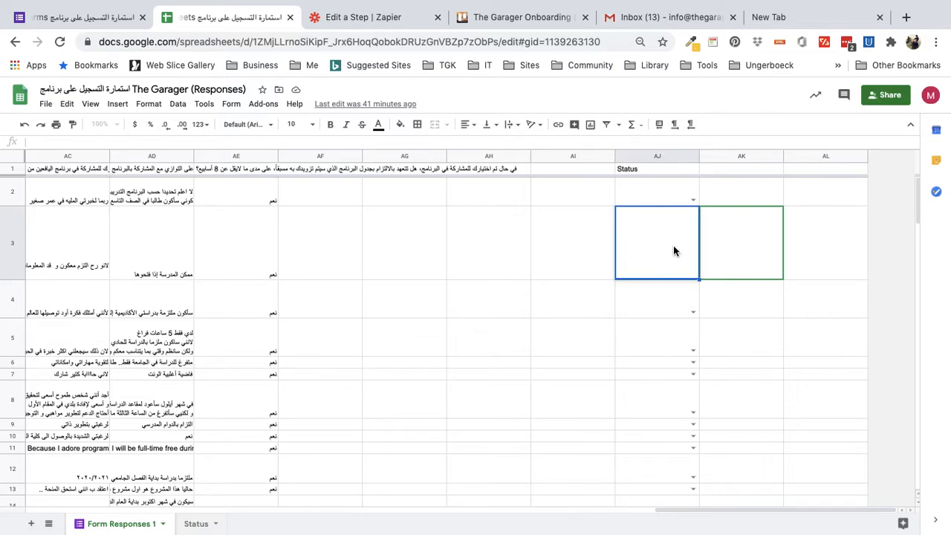
pyautogui.click(194, 524)
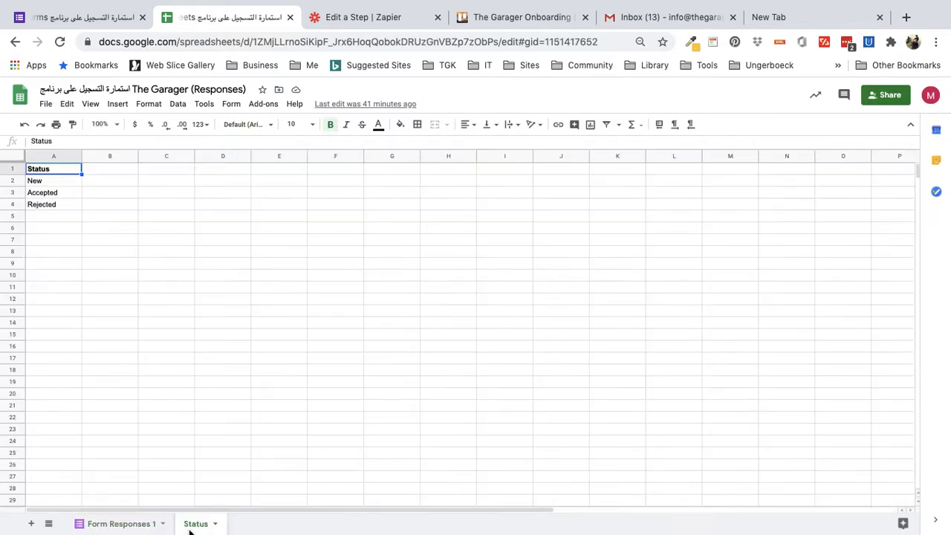
pyautogui.click(123, 523)
pyautogui.click(693, 274)
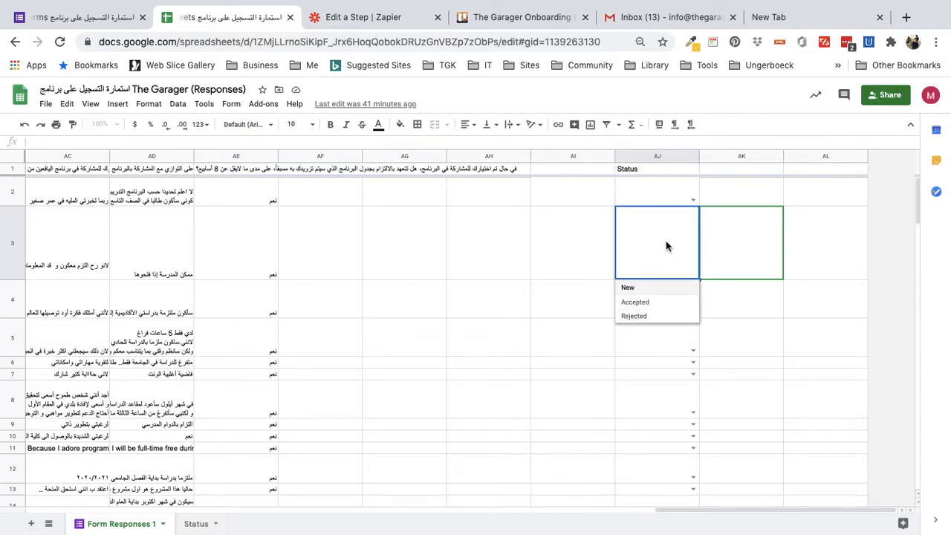
pyautogui.press('Escape')
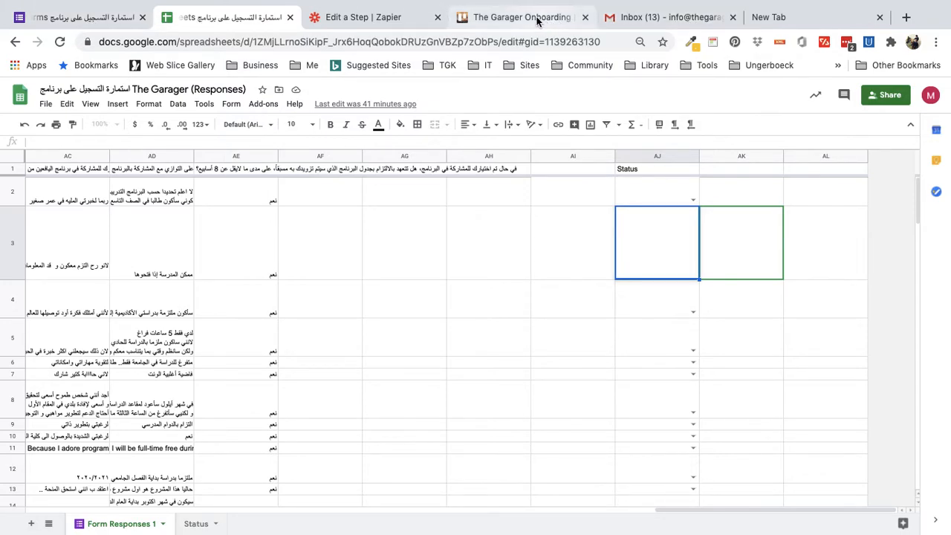
# Switch to the zap editor in Zapier and name the zap "Garager Form".
pyautogui.click(373, 21)
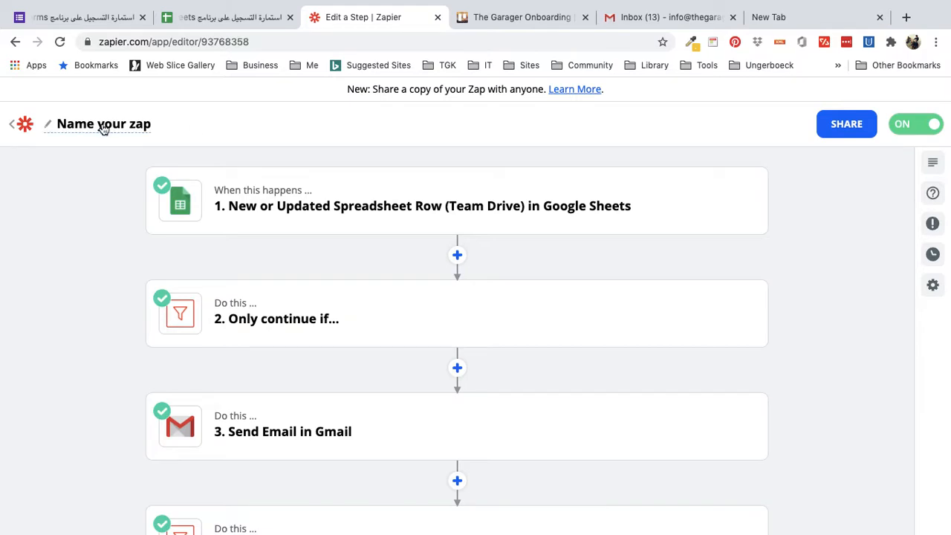
pyautogui.click(104, 129)
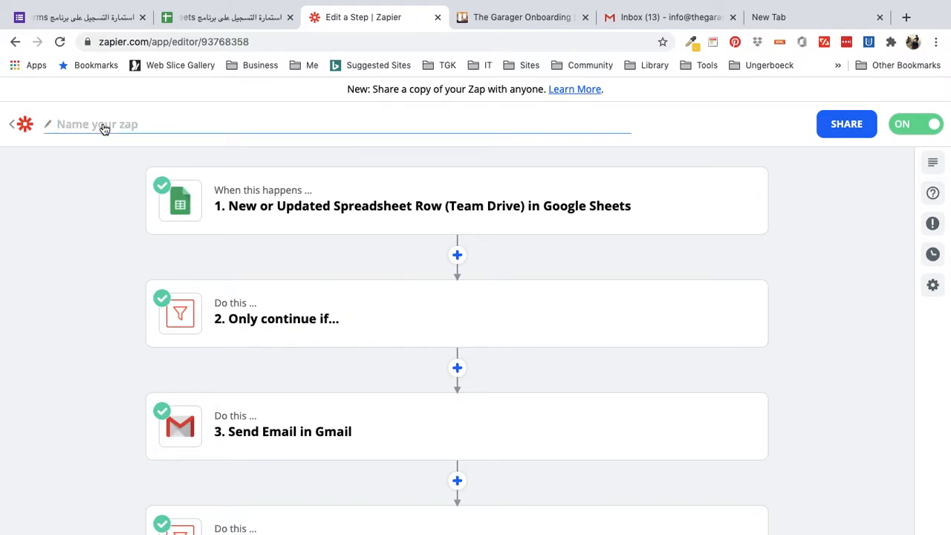
pyautogui.write('Garager Form')
pyautogui.click(822, 319)
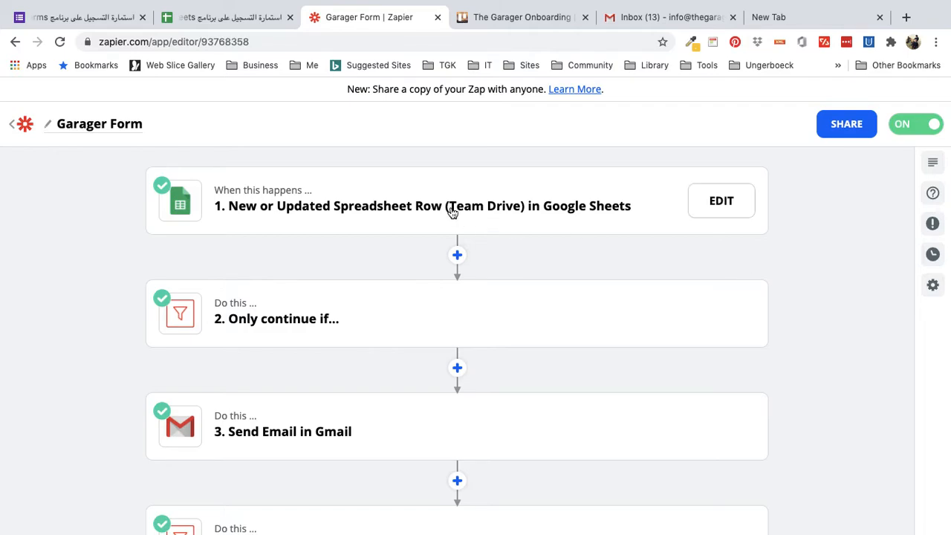
# Open the zap's Google Sheets trigger step and review its chosen app and trigger event.
pyautogui.click(451, 212)
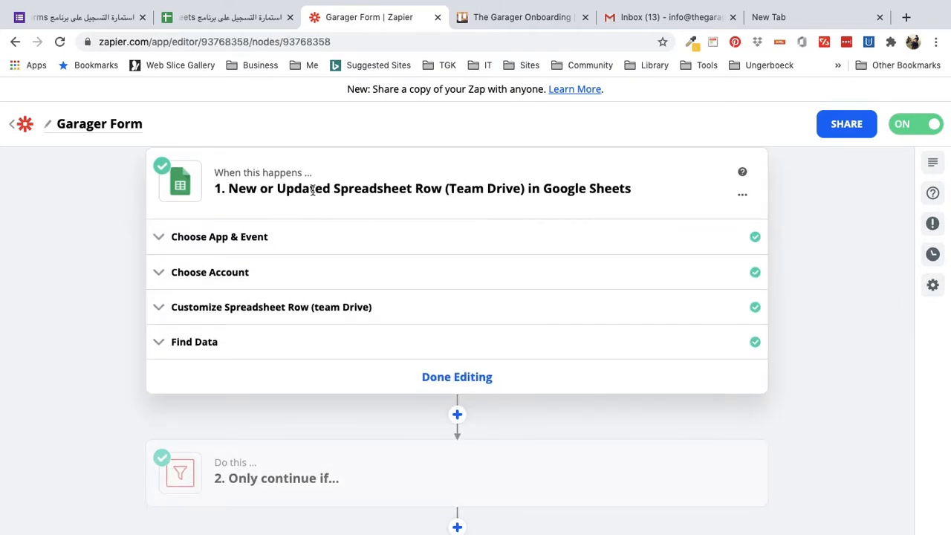
pyautogui.scroll(-5, 393, 325)
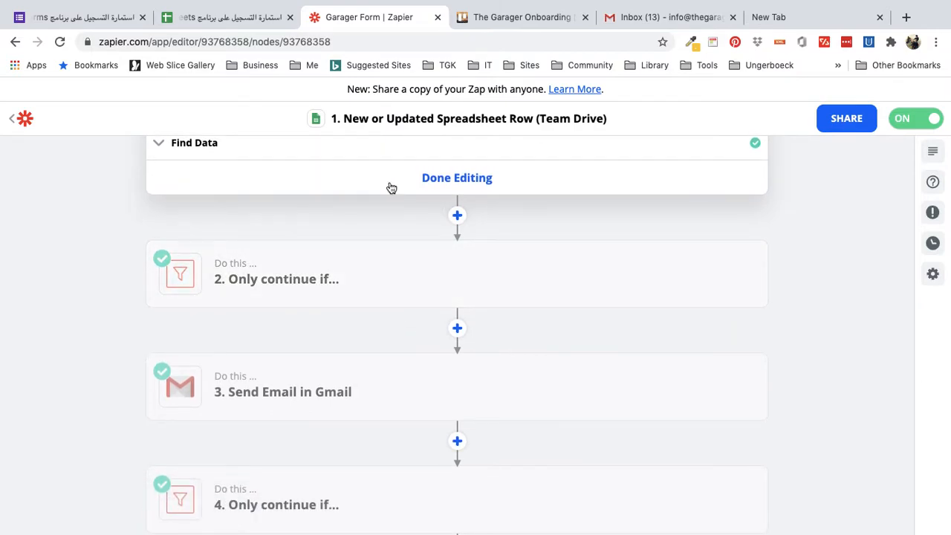
pyautogui.scroll(5, 354, 361)
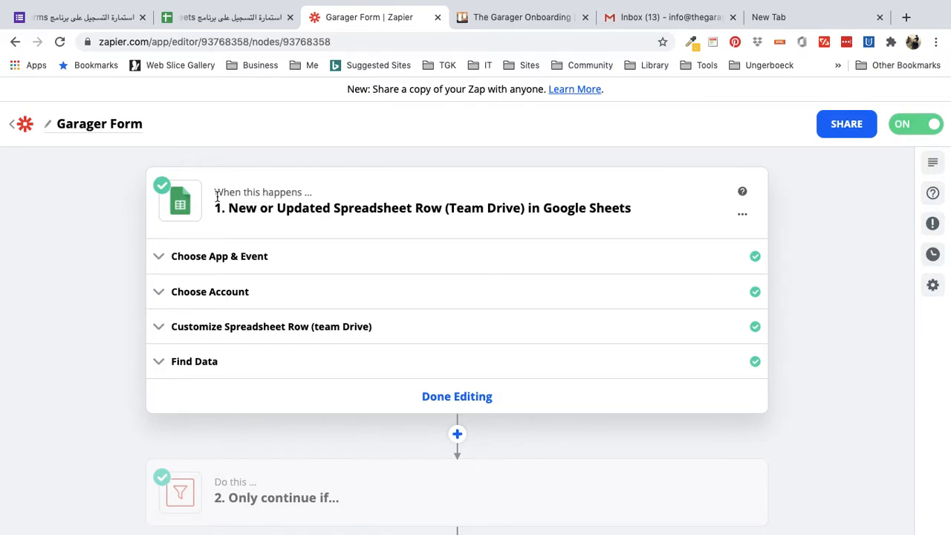
pyautogui.click(285, 258)
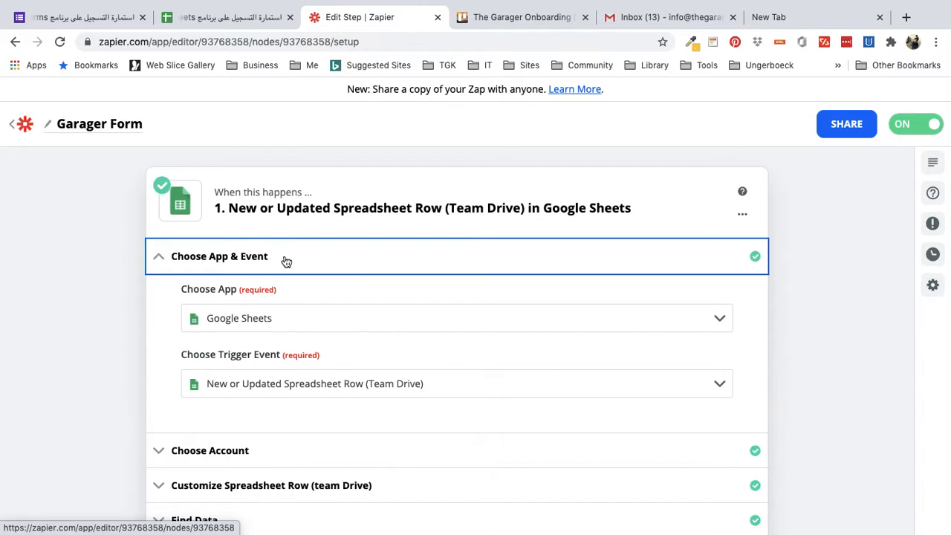
pyautogui.scroll(-1, 378, 299)
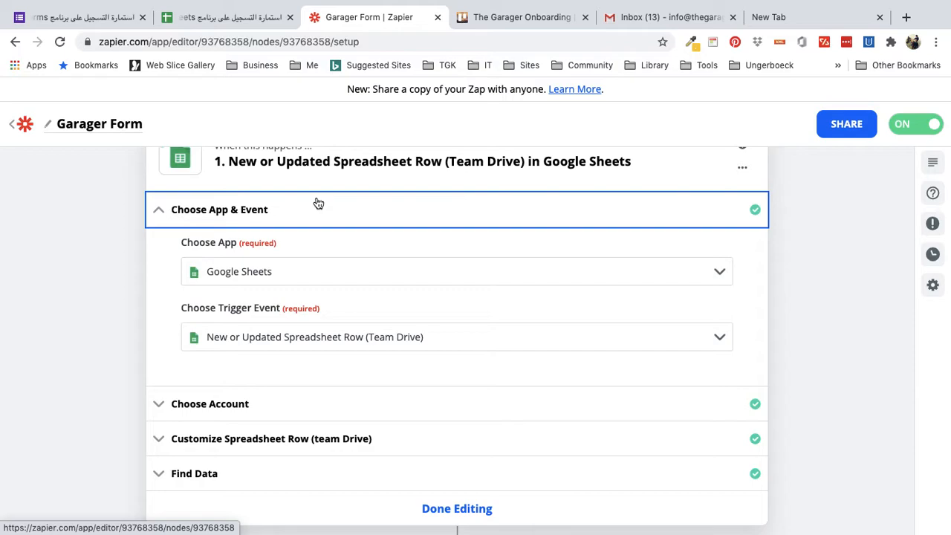
pyautogui.scroll(-1, 428, 291)
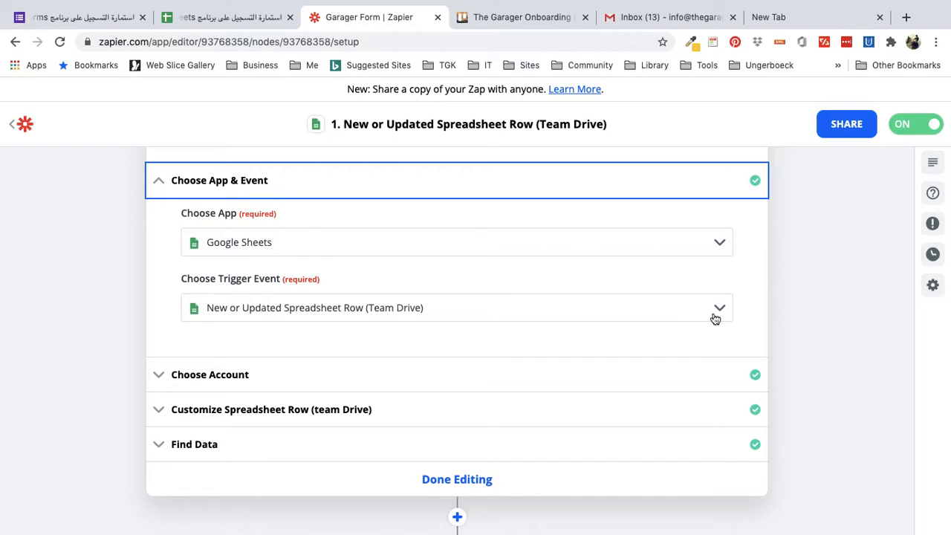
pyautogui.scroll(-1, 704, 347)
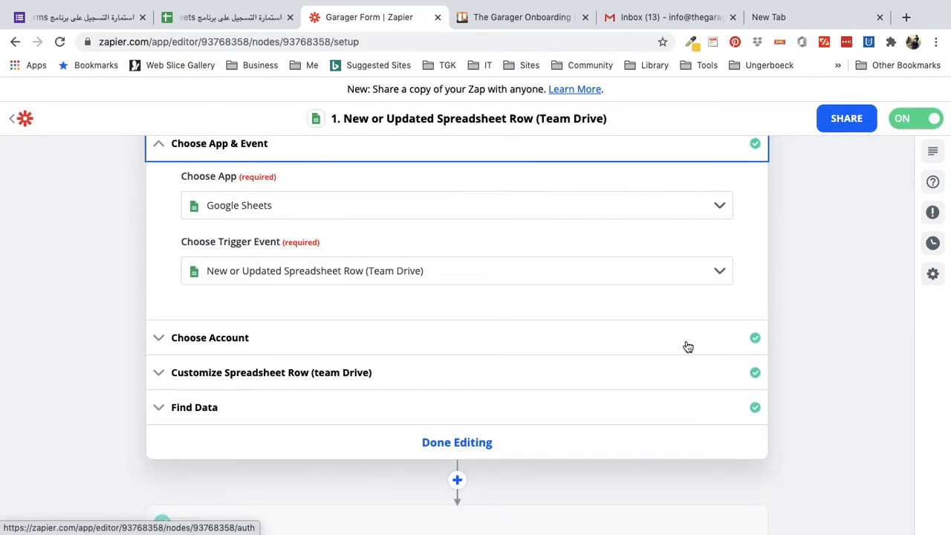
# Review the trigger's connected Google Sheets account and its spreadsheet, worksheet and trigger column settings.
pyautogui.click(686, 347)
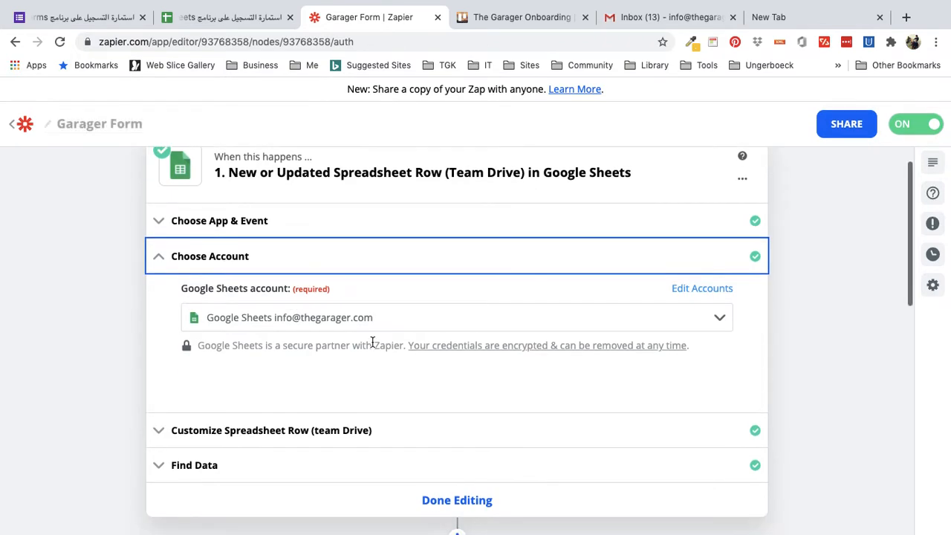
pyautogui.click(349, 429)
pyautogui.scroll(-2, 501, 424)
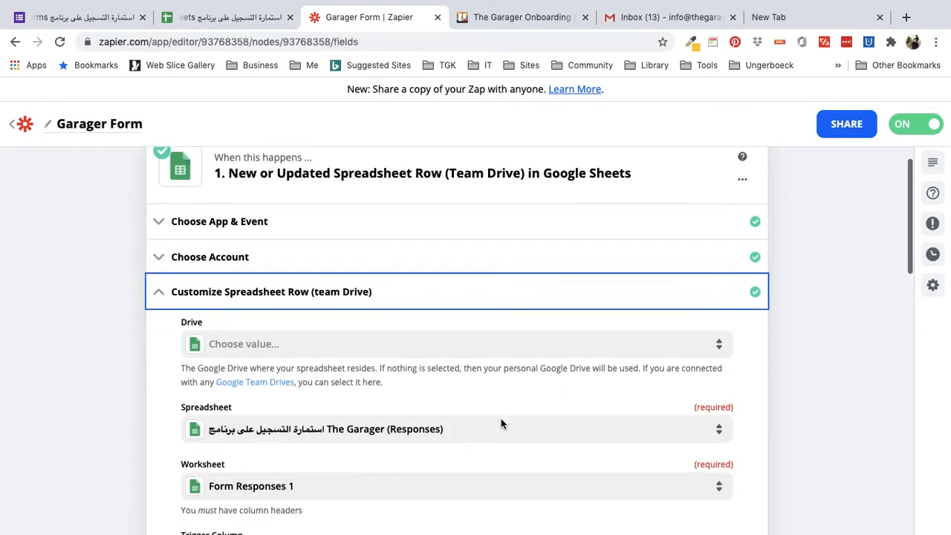
pyautogui.scroll(-1, 502, 424)
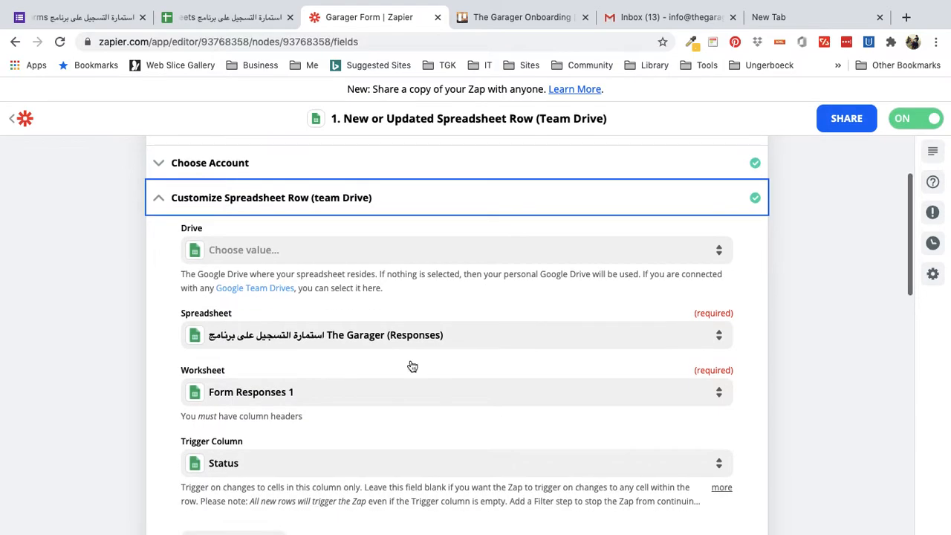
pyautogui.scroll(-3, 307, 374)
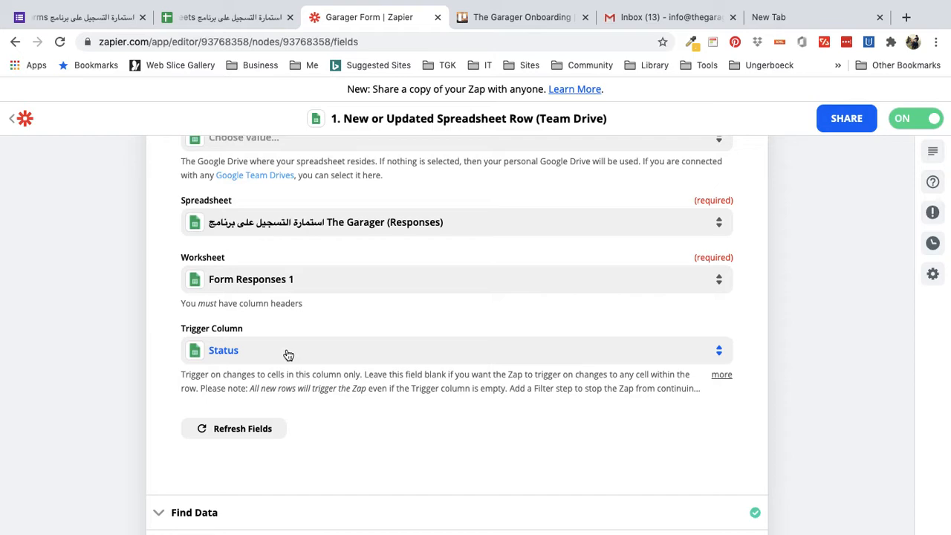
pyautogui.scroll(-3, 287, 354)
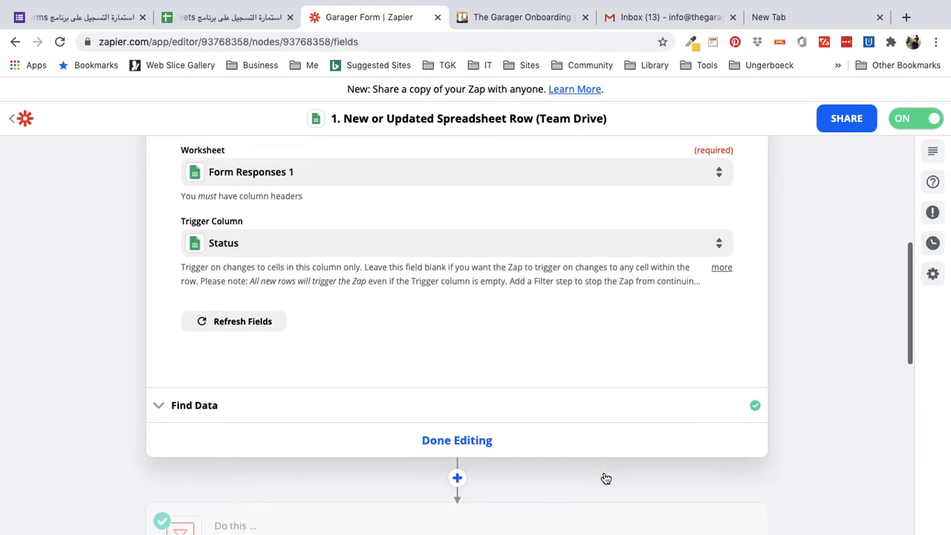
pyautogui.scroll(-3, 606, 478)
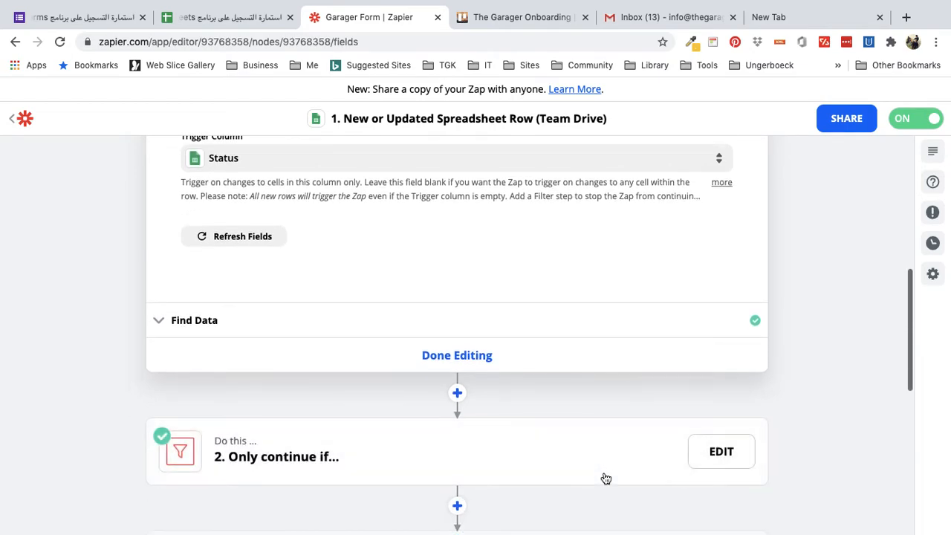
# Open the zap's first filter step, "2. Only continue if...", and review its chosen app and its Status filter condition.
pyautogui.click(383, 438)
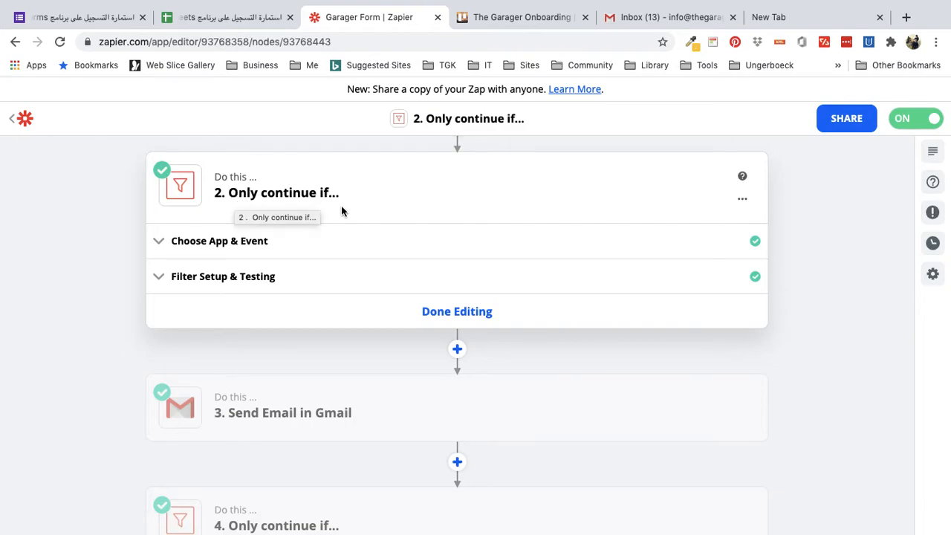
pyautogui.click(307, 245)
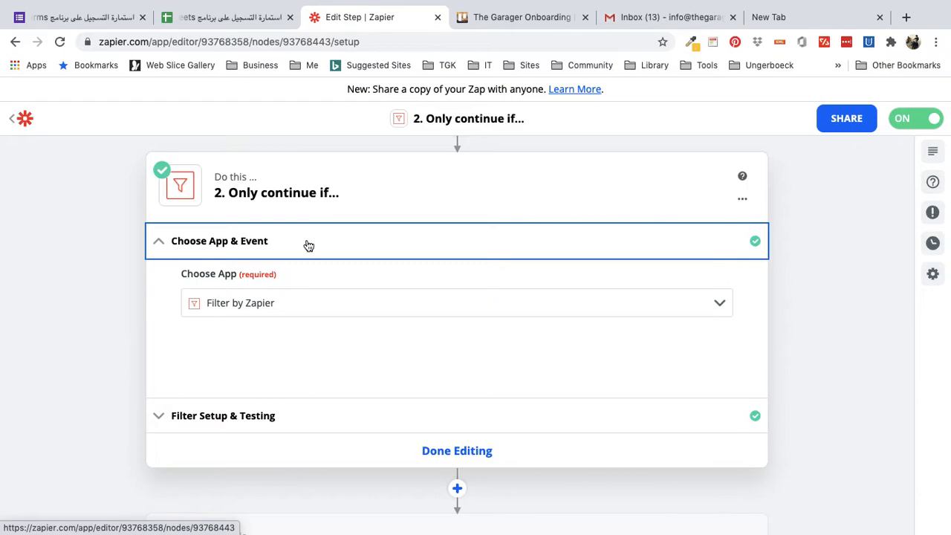
pyautogui.click(277, 420)
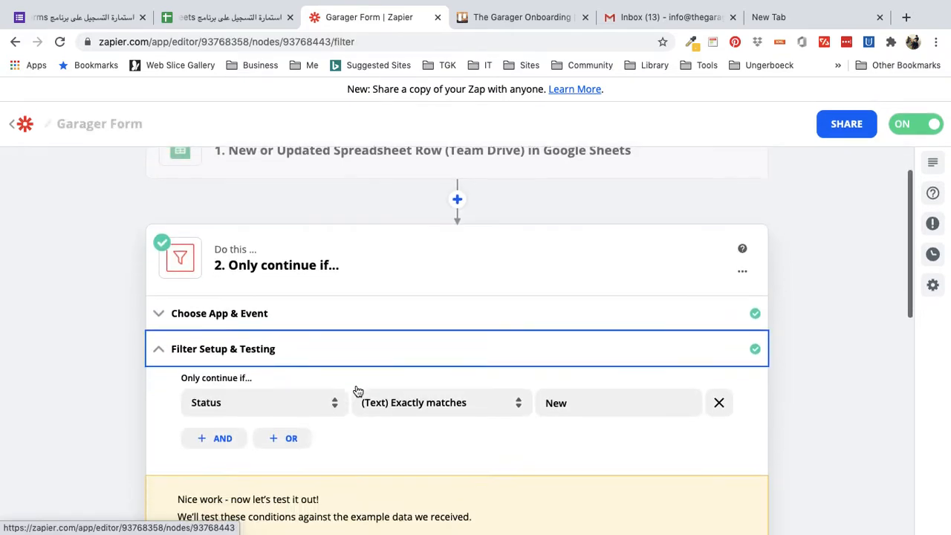
pyautogui.click(305, 332)
pyautogui.click(320, 333)
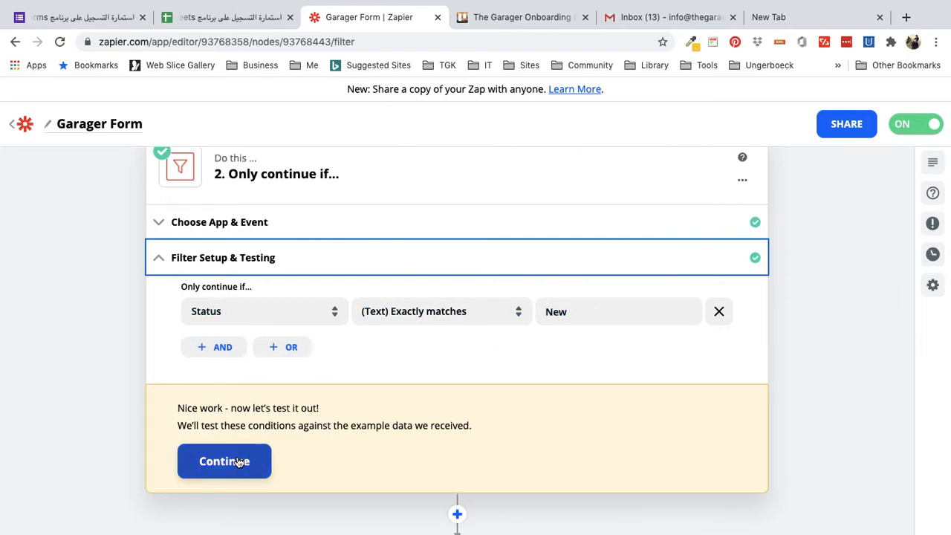
pyautogui.scroll(-3, 238, 461)
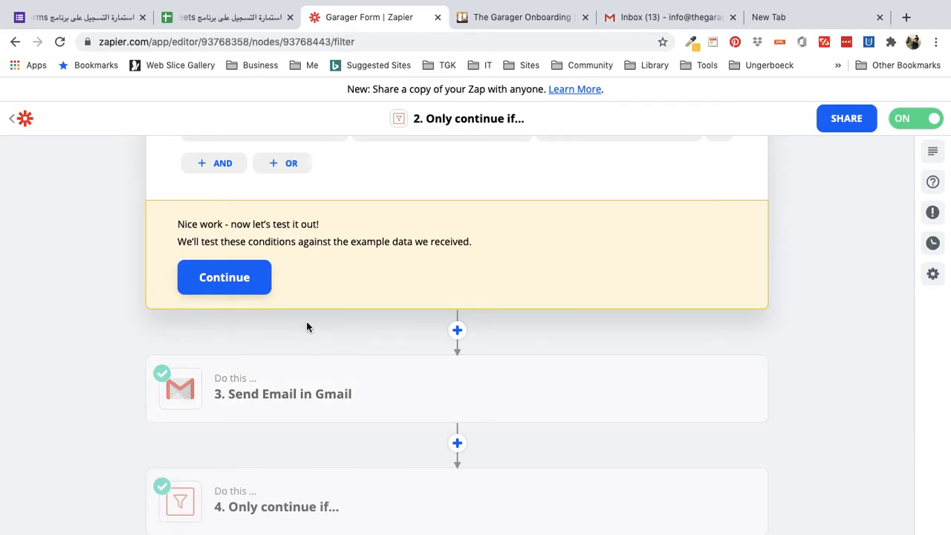
# Open the "3. Send Email in Gmail" step and review its chosen app, action event and connected Gmail account.
pyautogui.scroll(-2, 307, 327)
pyautogui.click(289, 321)
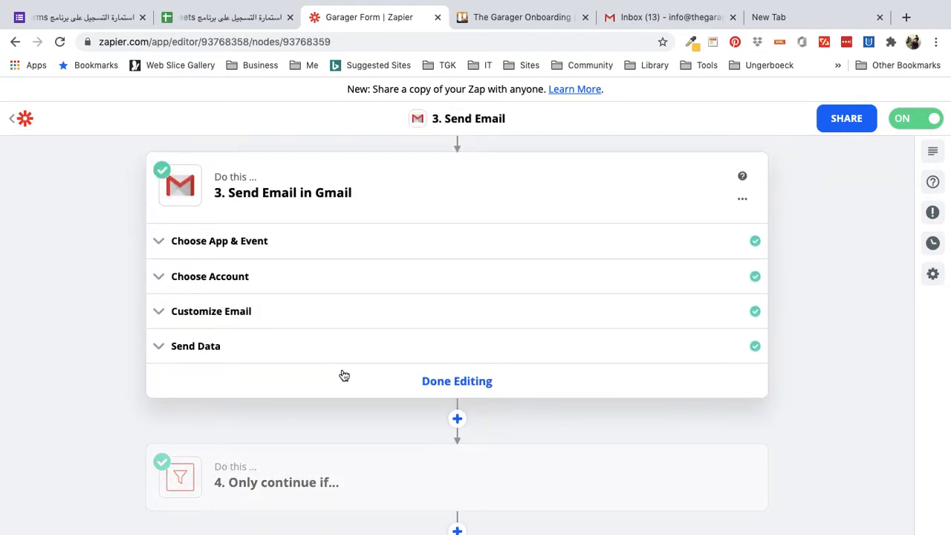
pyautogui.scroll(5, 344, 375)
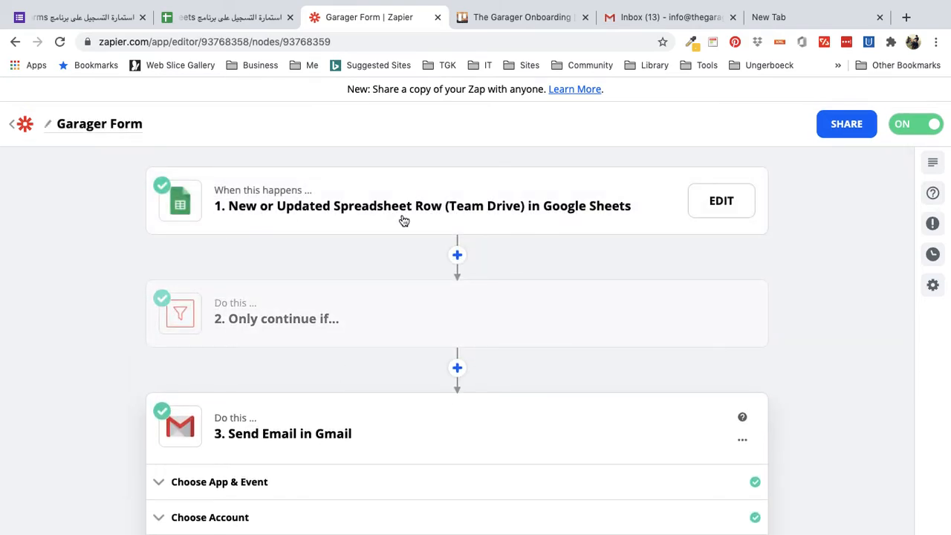
pyautogui.scroll(-3, 353, 398)
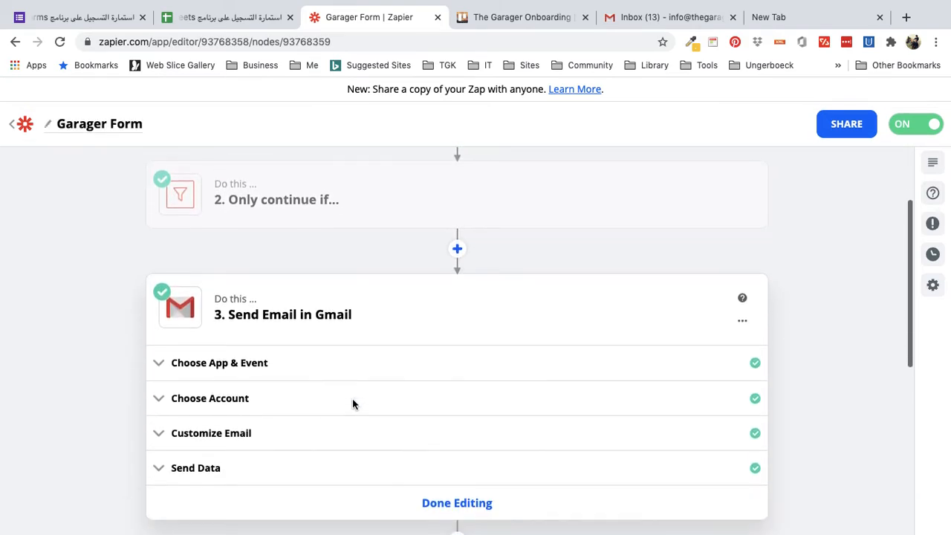
pyautogui.click(308, 362)
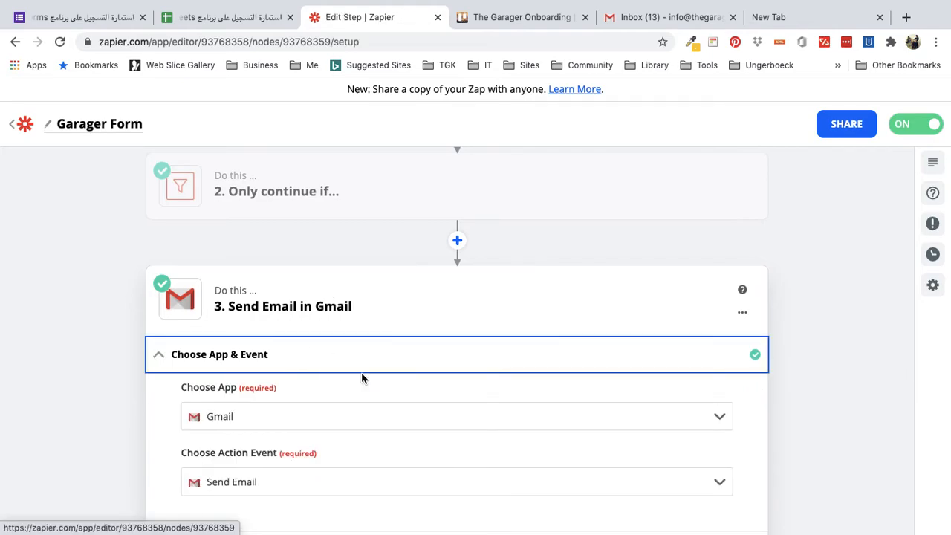
pyautogui.scroll(-5, 361, 381)
pyautogui.click(301, 285)
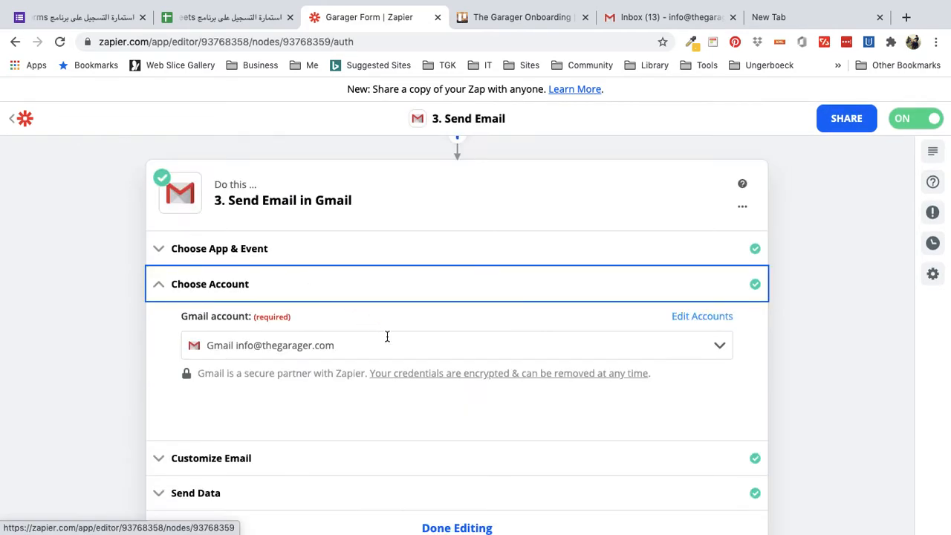
# Review the Gmail step's email customization from the To, Cc and Bcc recipients through the sender details and subject.
pyautogui.scroll(-3, 387, 338)
pyautogui.click(335, 255)
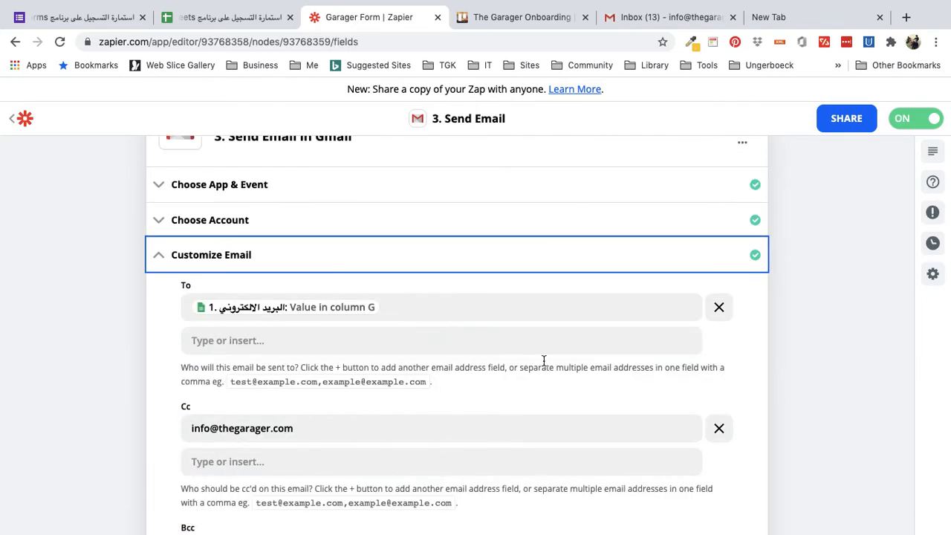
pyautogui.scroll(-2, 542, 356)
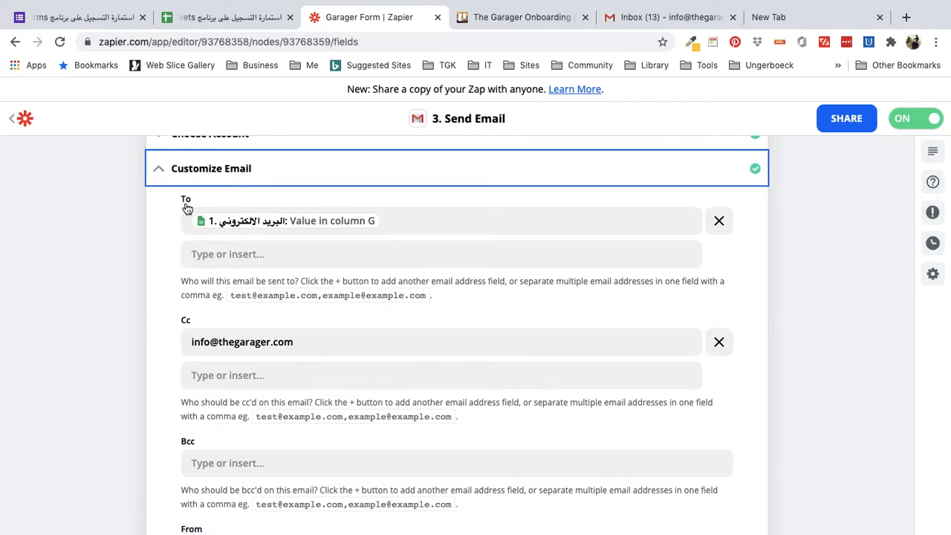
pyautogui.scroll(-5, 439, 221)
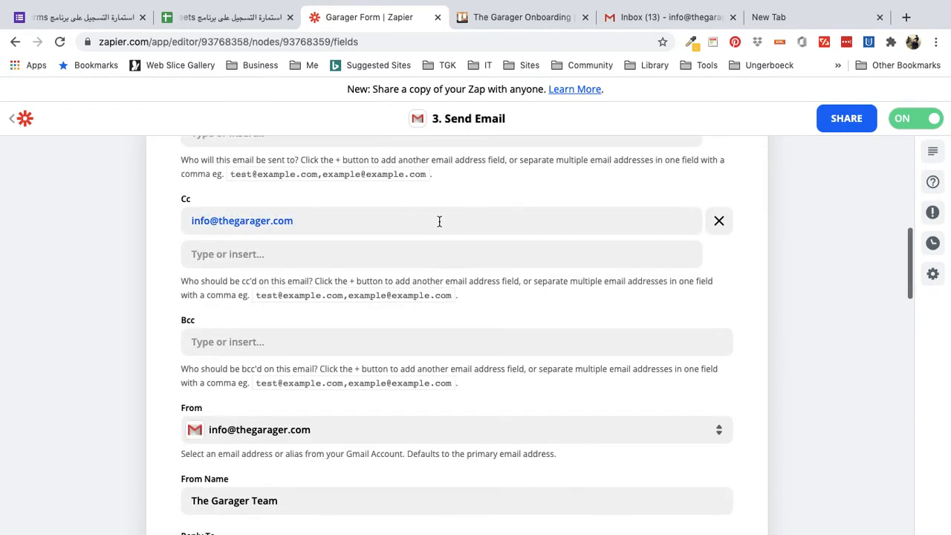
pyautogui.scroll(-2, 422, 320)
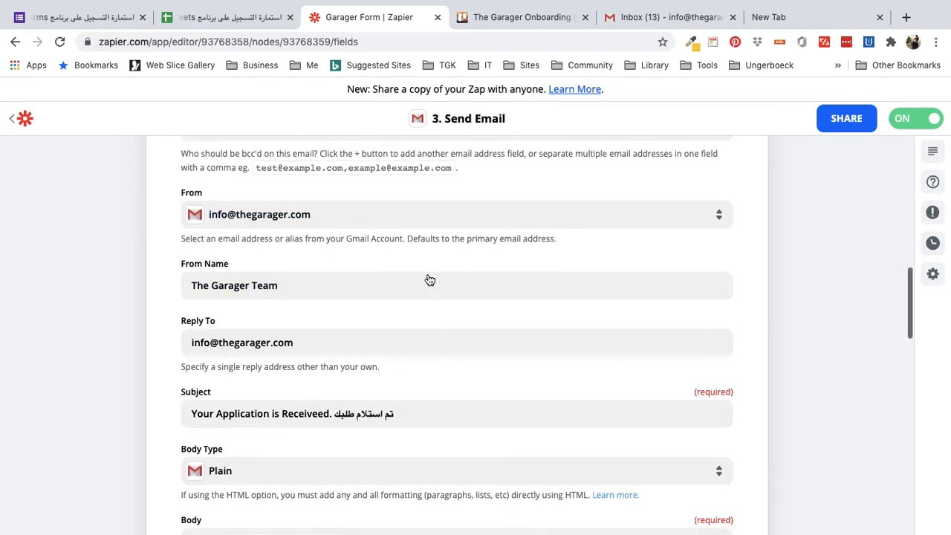
pyautogui.scroll(-4, 427, 274)
# Read the English and Arabic email body and check the signature, label and attachment settings below it.
pyautogui.scroll(-2, 428, 279)
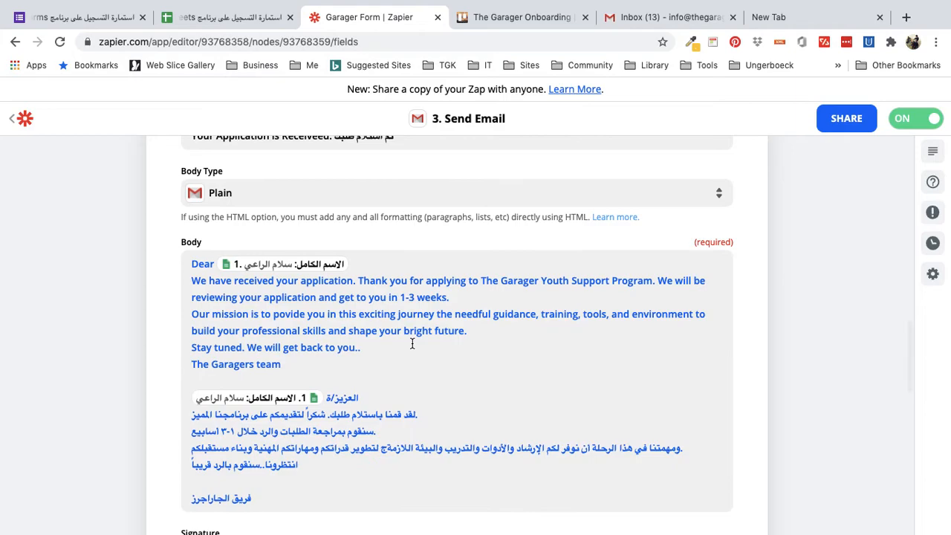
pyautogui.scroll(-4, 412, 342)
pyautogui.scroll(3, 412, 343)
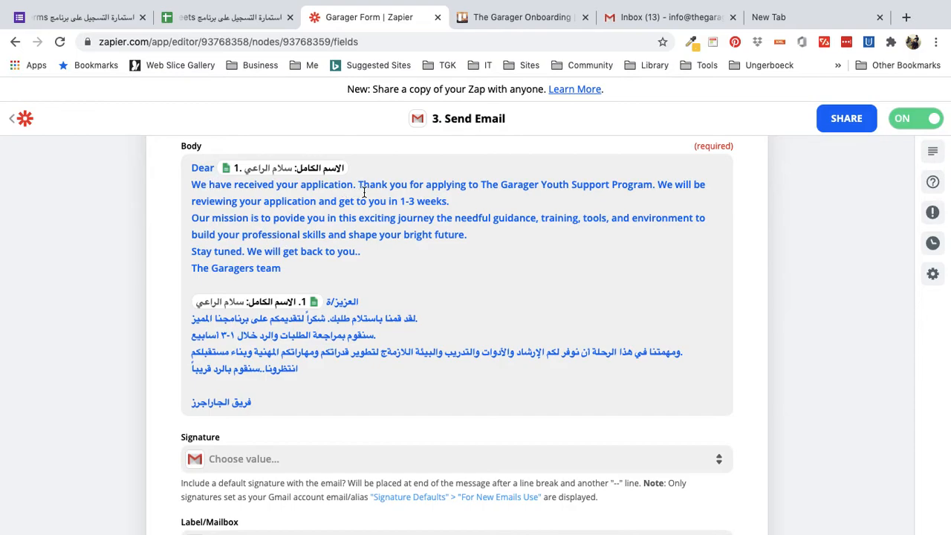
pyautogui.scroll(-5, 375, 245)
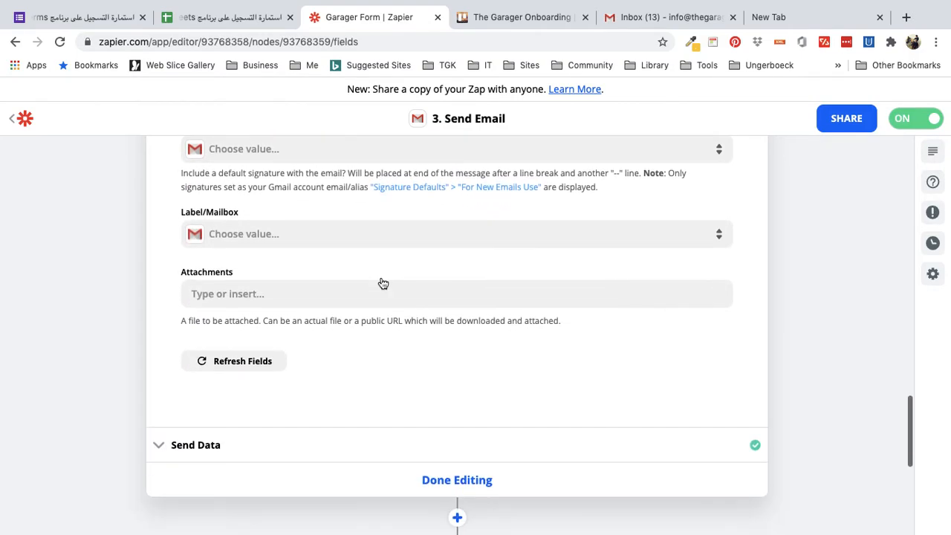
pyautogui.scroll(1, 383, 283)
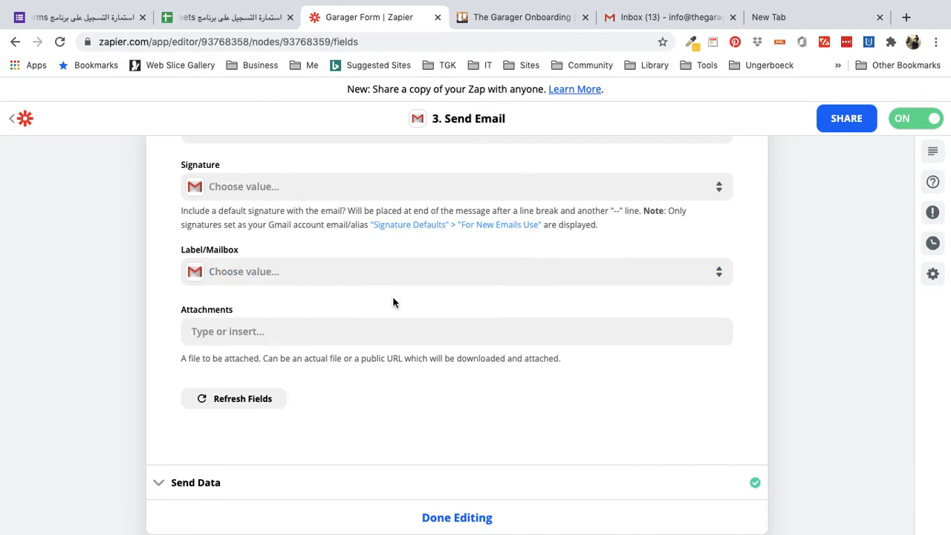
pyautogui.scroll(-3, 393, 302)
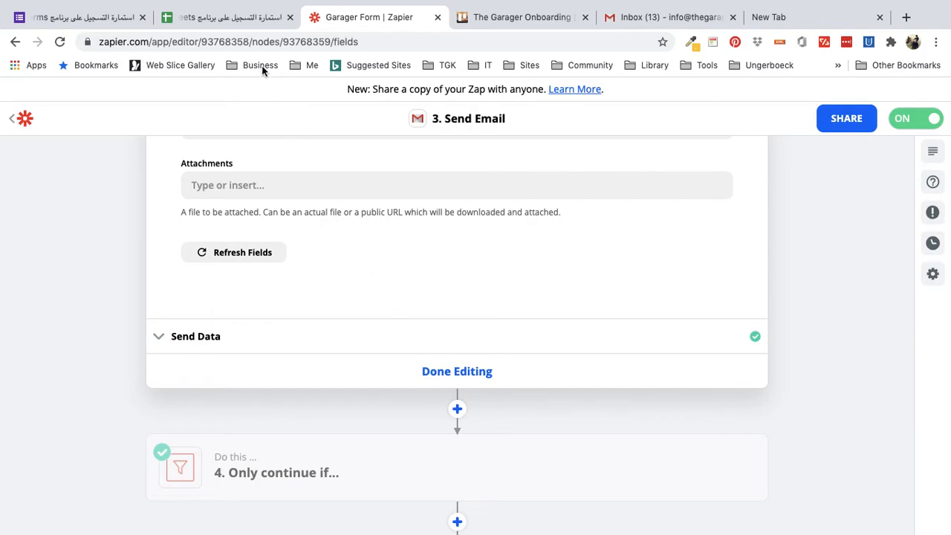
# Open the second filter step, "4. Only continue if...", and review the Status condition in its filter setup.
pyautogui.scroll(-4, 342, 312)
pyautogui.moveTo(492, 258)
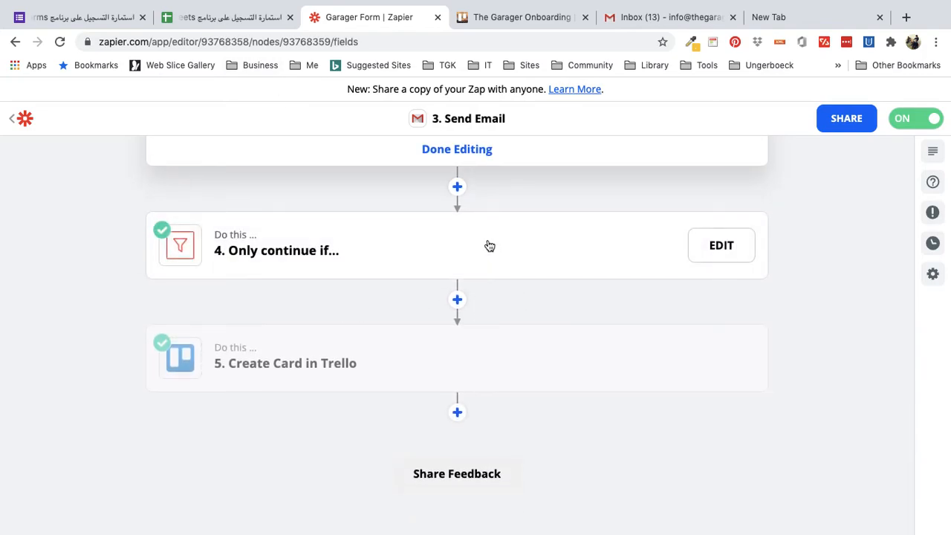
pyautogui.click(490, 245)
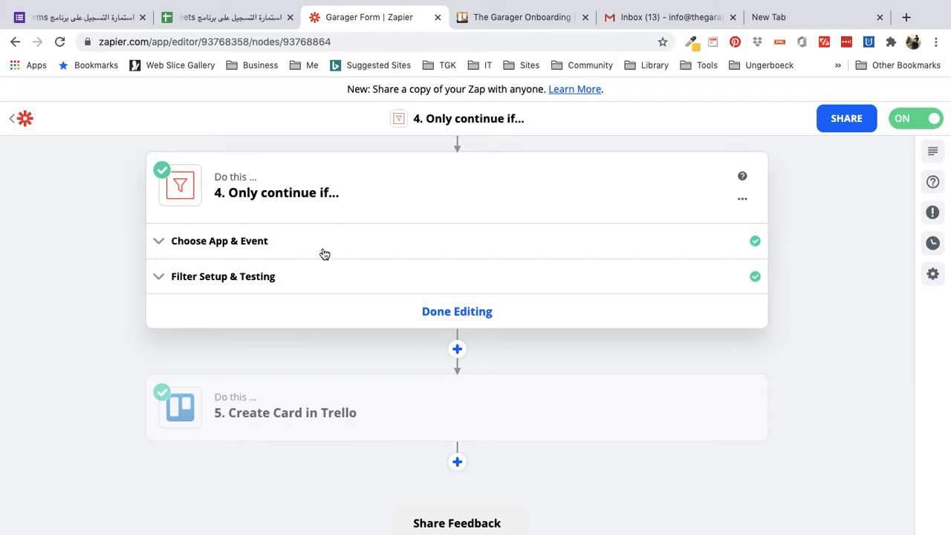
pyautogui.click(317, 275)
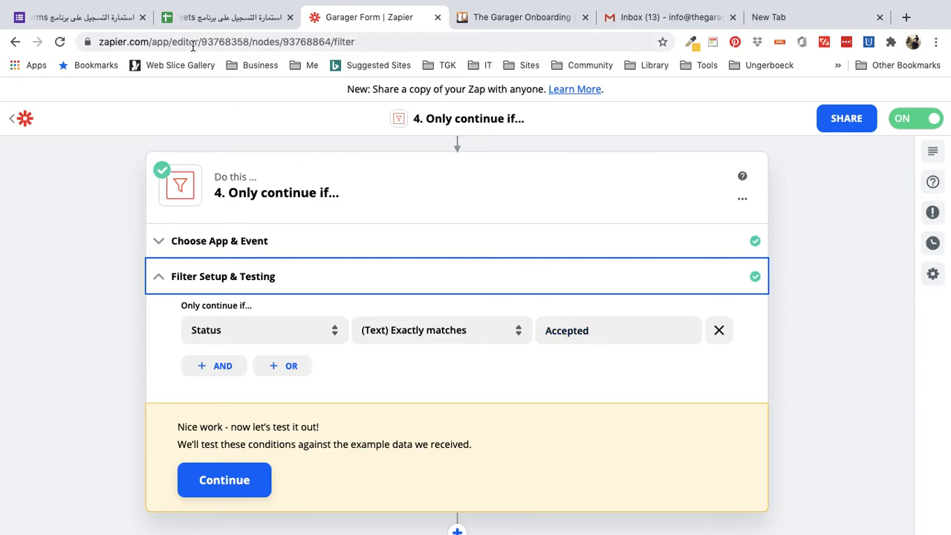
pyautogui.scroll(-3, 525, 301)
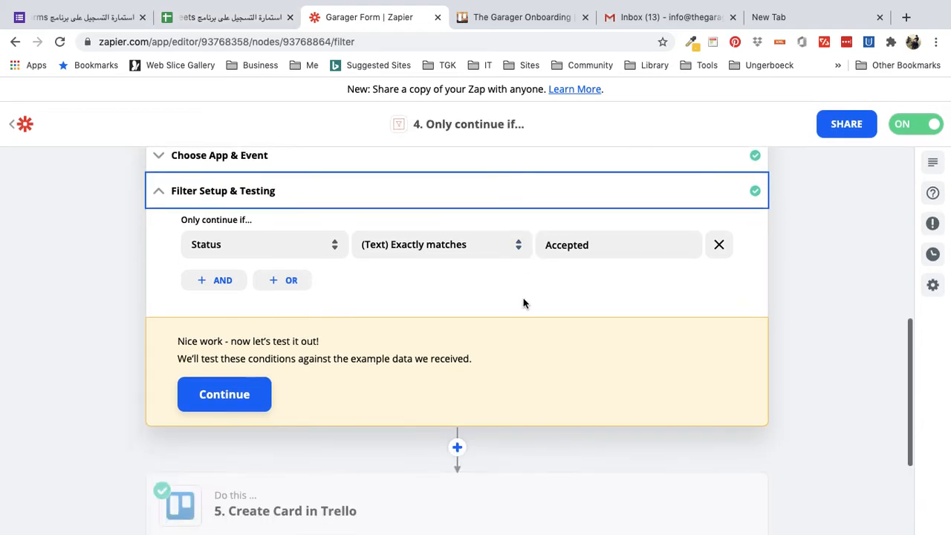
# Open the "5. Create Card in Trello" step and review the board, list and name set for the card.
pyautogui.moveTo(367, 394)
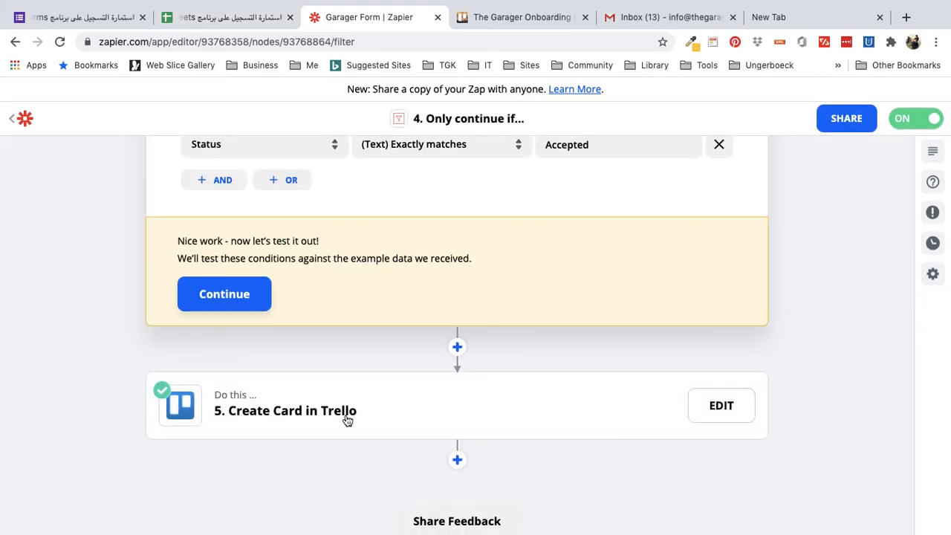
pyautogui.click(347, 421)
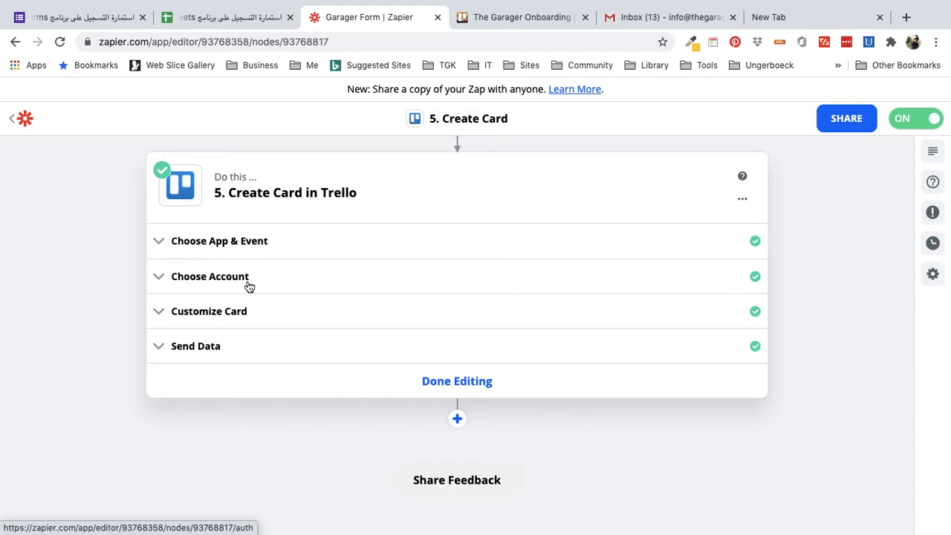
pyautogui.click(259, 320)
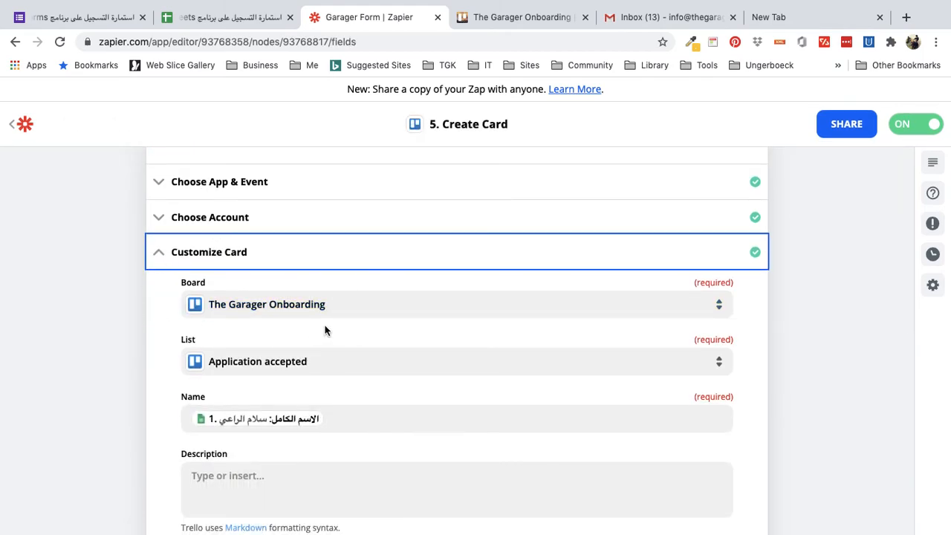
pyautogui.scroll(1, 325, 330)
pyautogui.scroll(-2, 325, 331)
pyautogui.scroll(2, 325, 331)
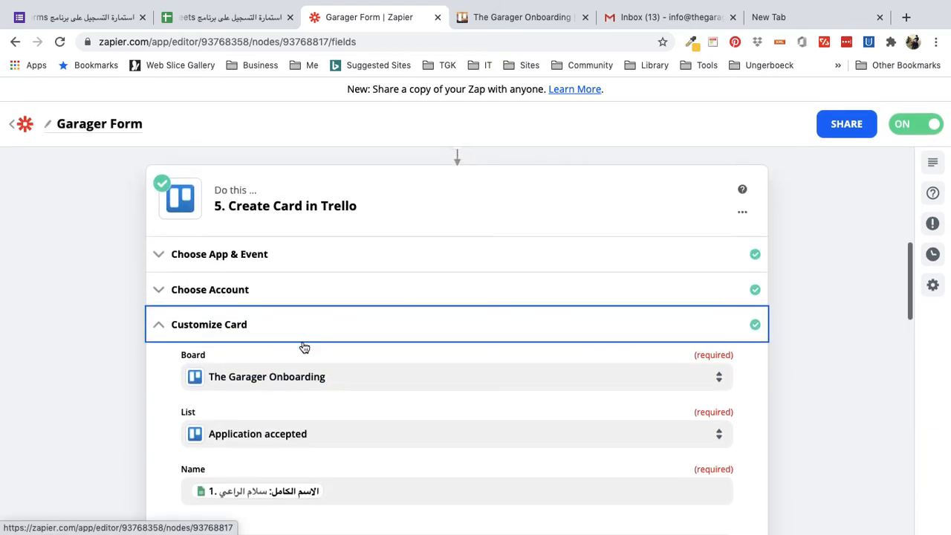
# Switch to the onboarding board in Trello to compare its lists with the card settings, and return to the Zapier editor.
pyautogui.scroll(2, 303, 347)
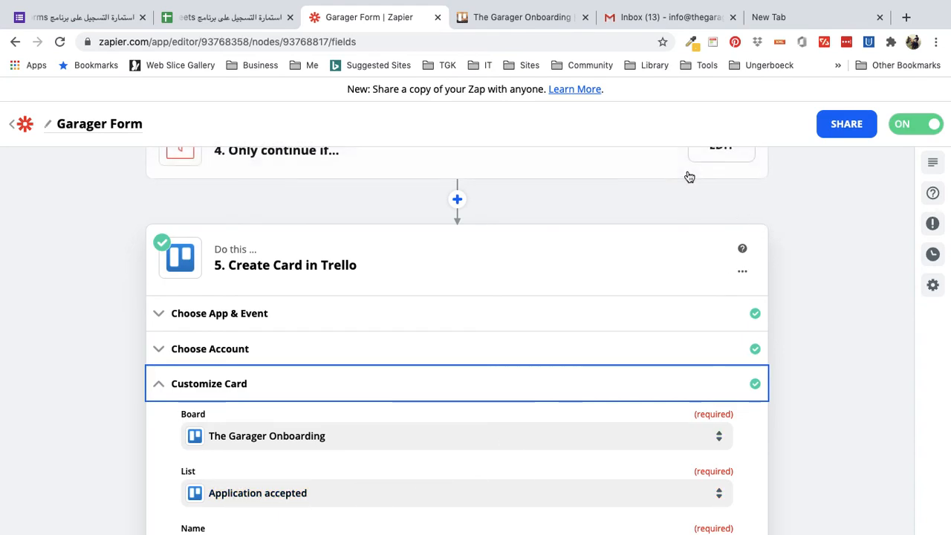
pyautogui.click(499, 21)
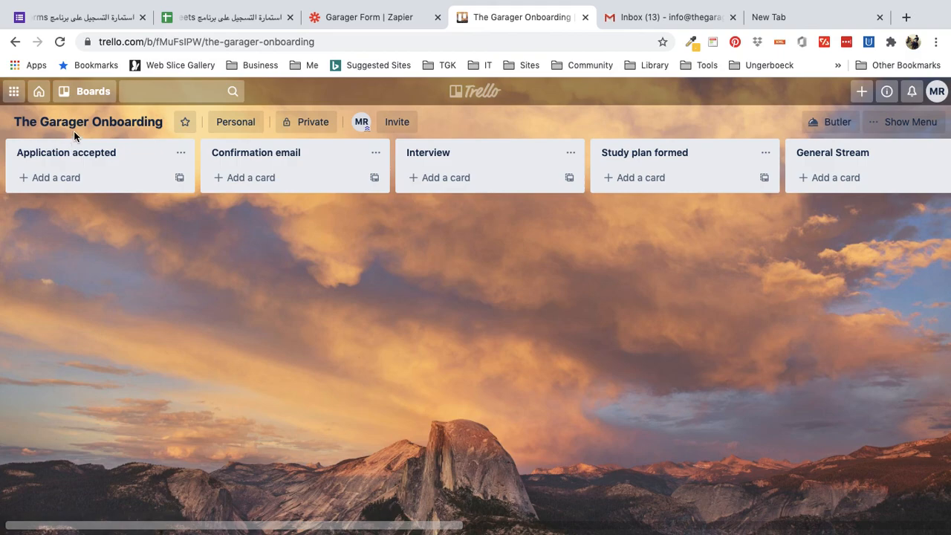
pyautogui.click(365, 18)
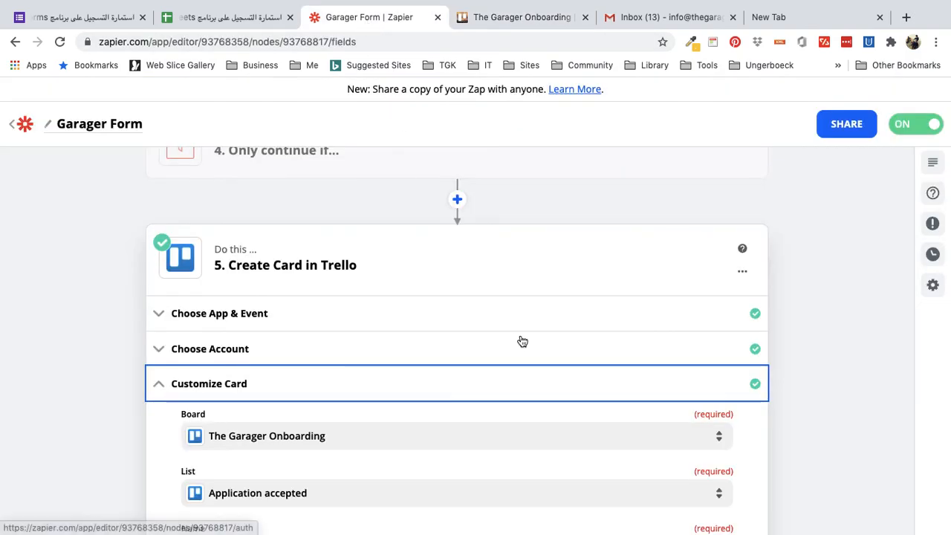